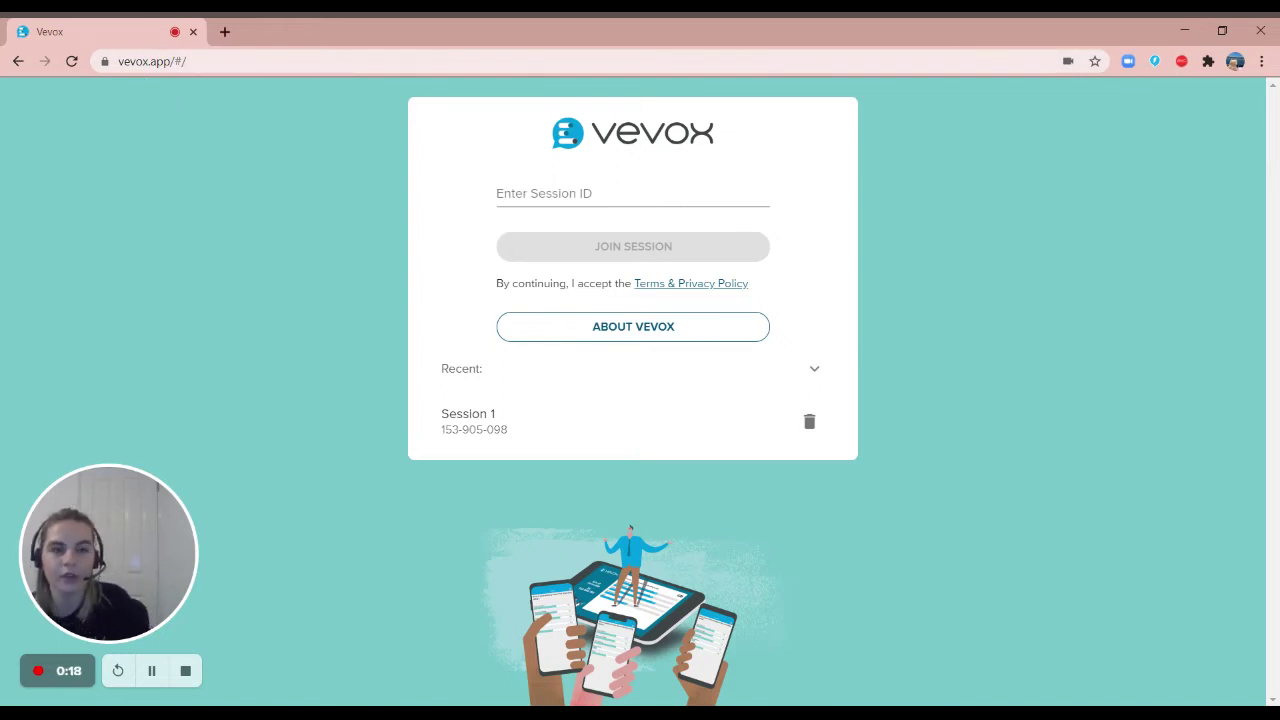
click(651, 213)
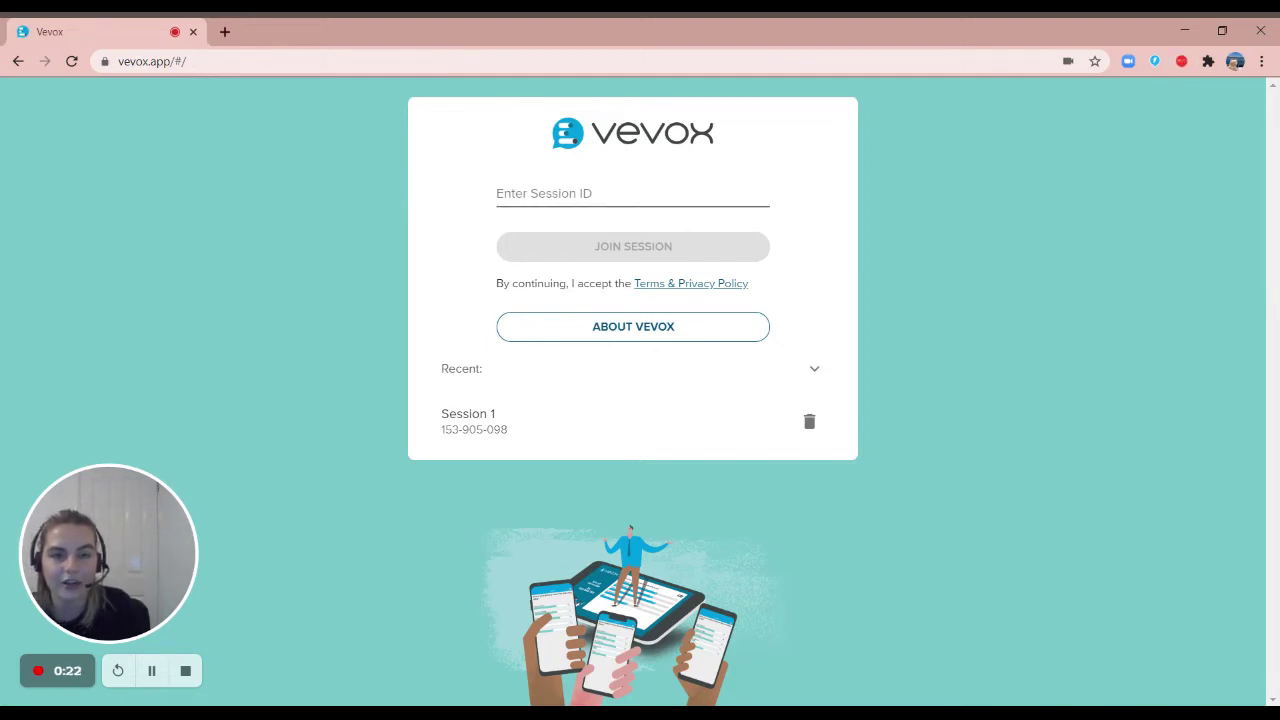
click(498, 193)
text(153-905-098)
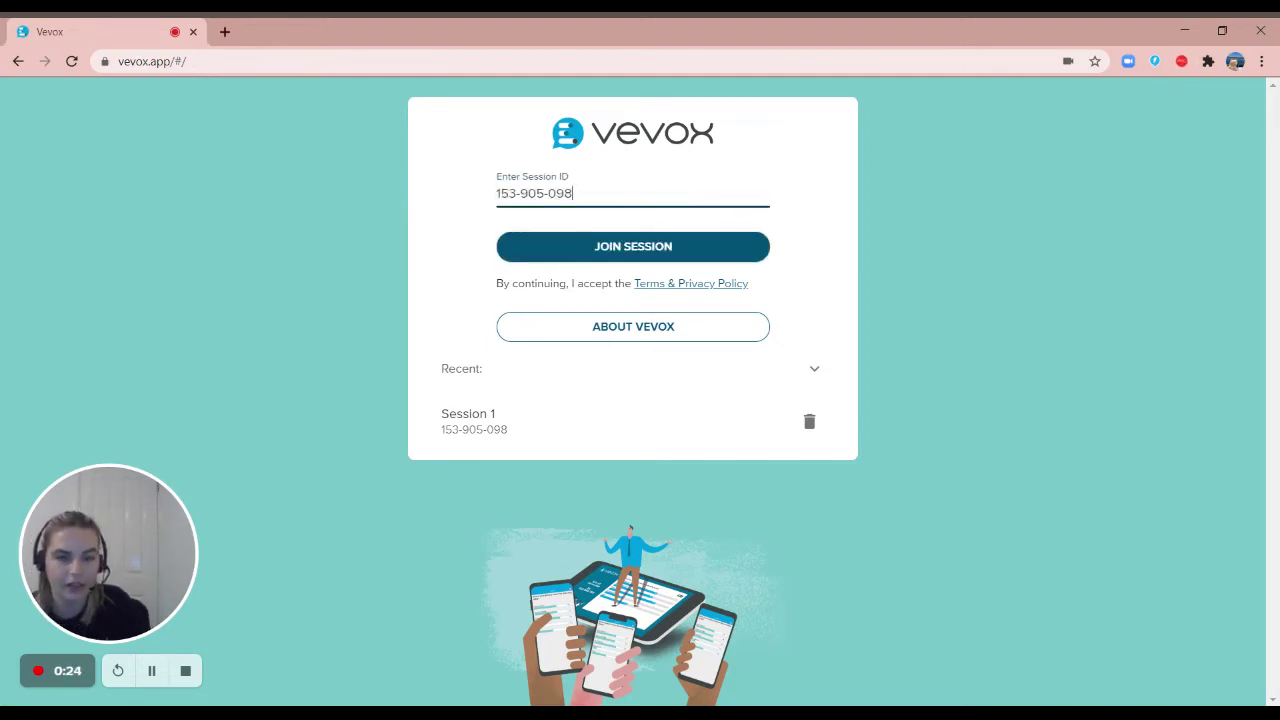
click(657, 256)
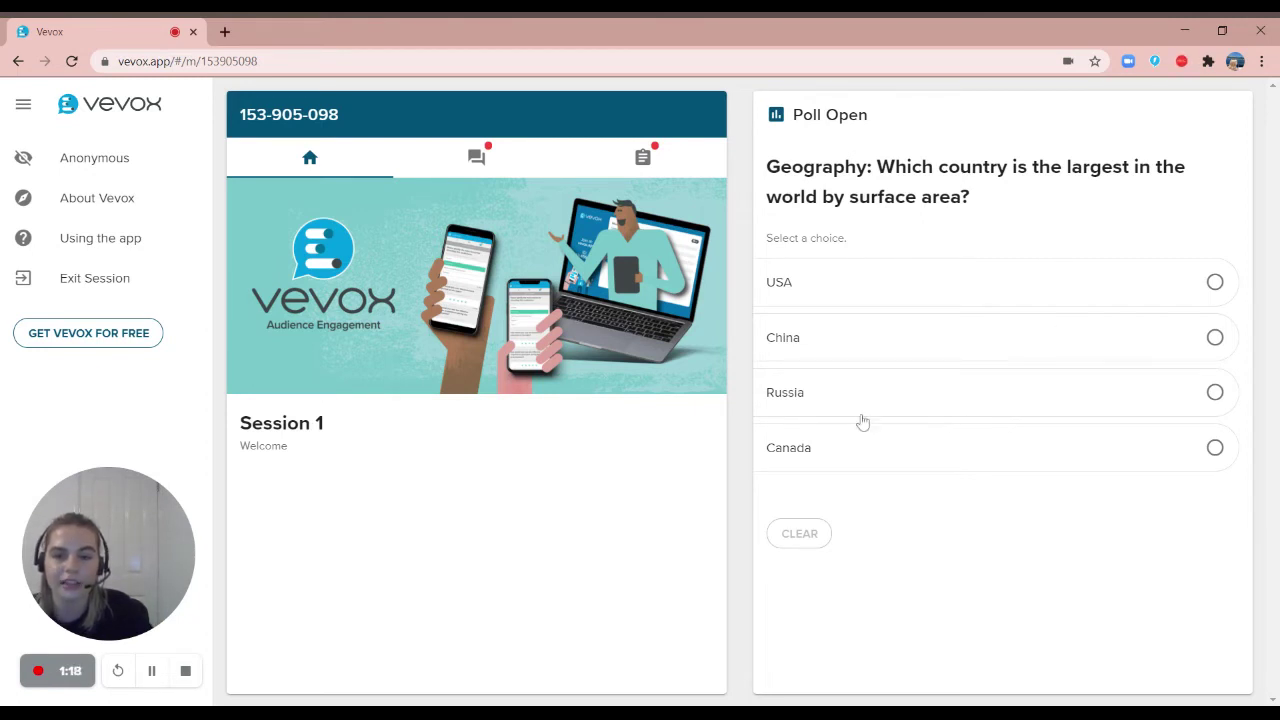
- Choose Russia as the largest country by surface area
click(803, 400)
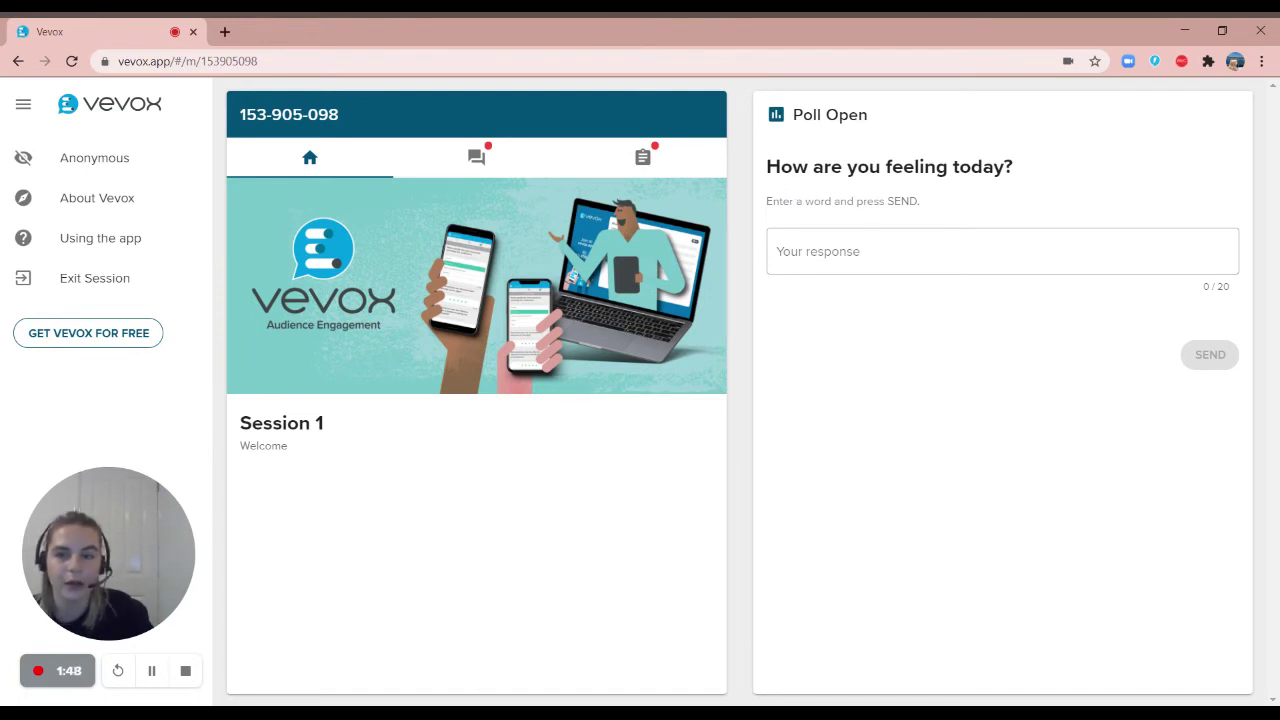
- Submit 'Happy' as the response to the 'How are you feeling today?' poll
click(1002, 251)
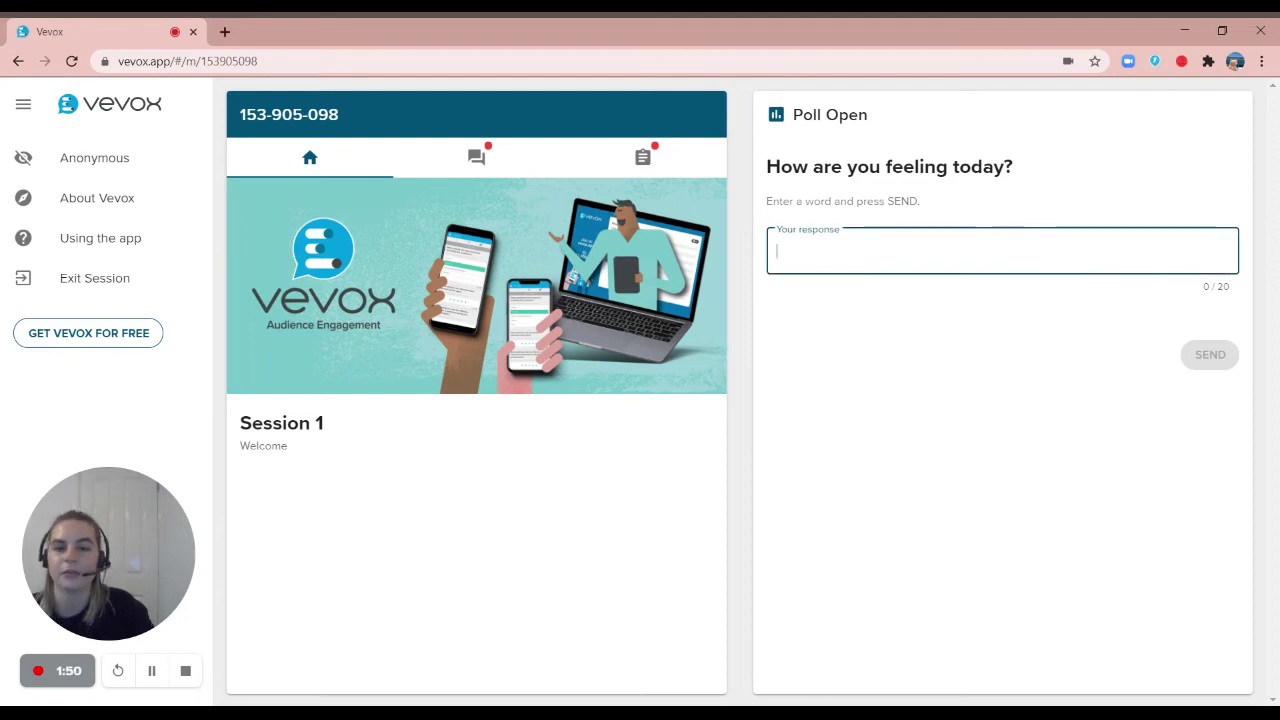
text(Happy)
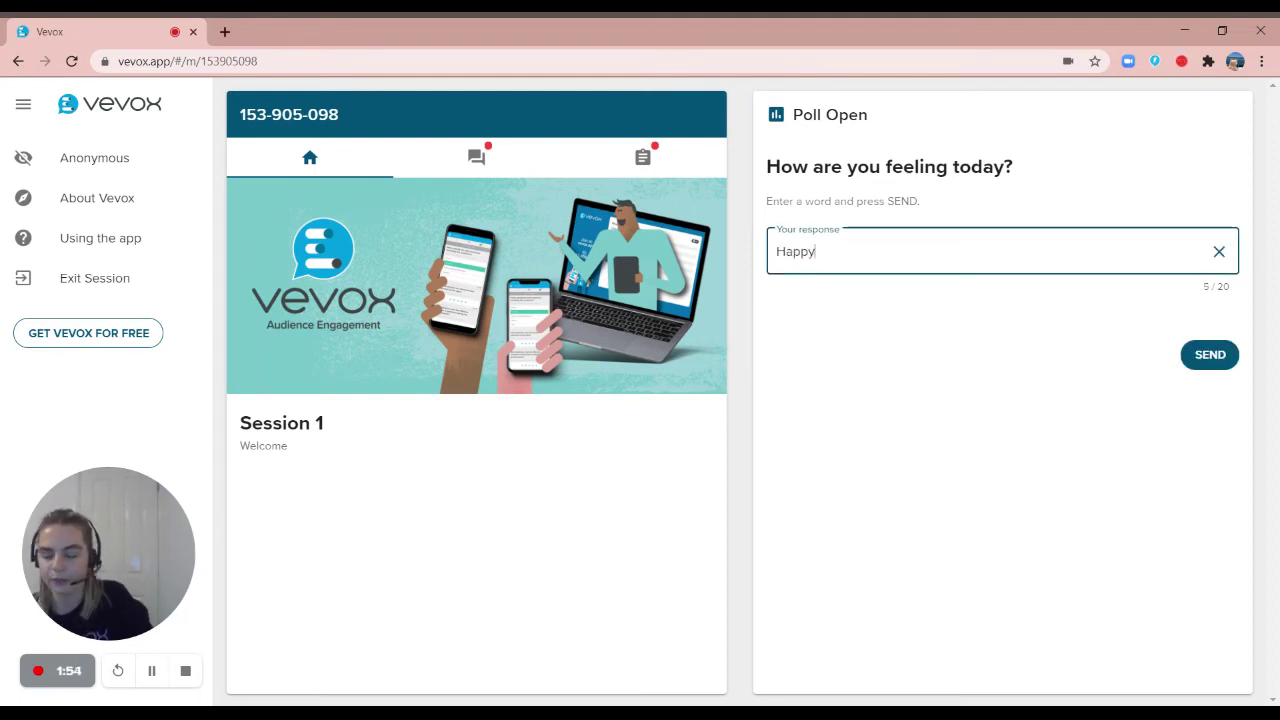
key(Return)
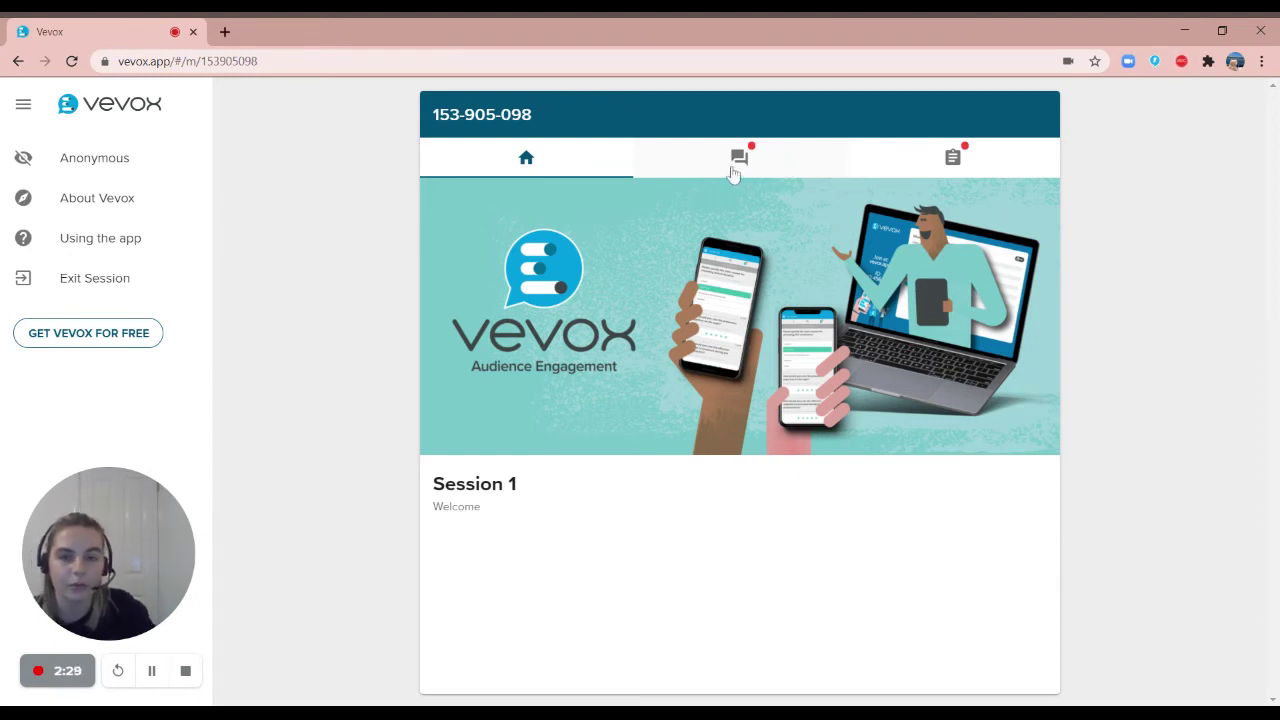
- Switch to the Q&A page listing the audience questions
click(741, 164)
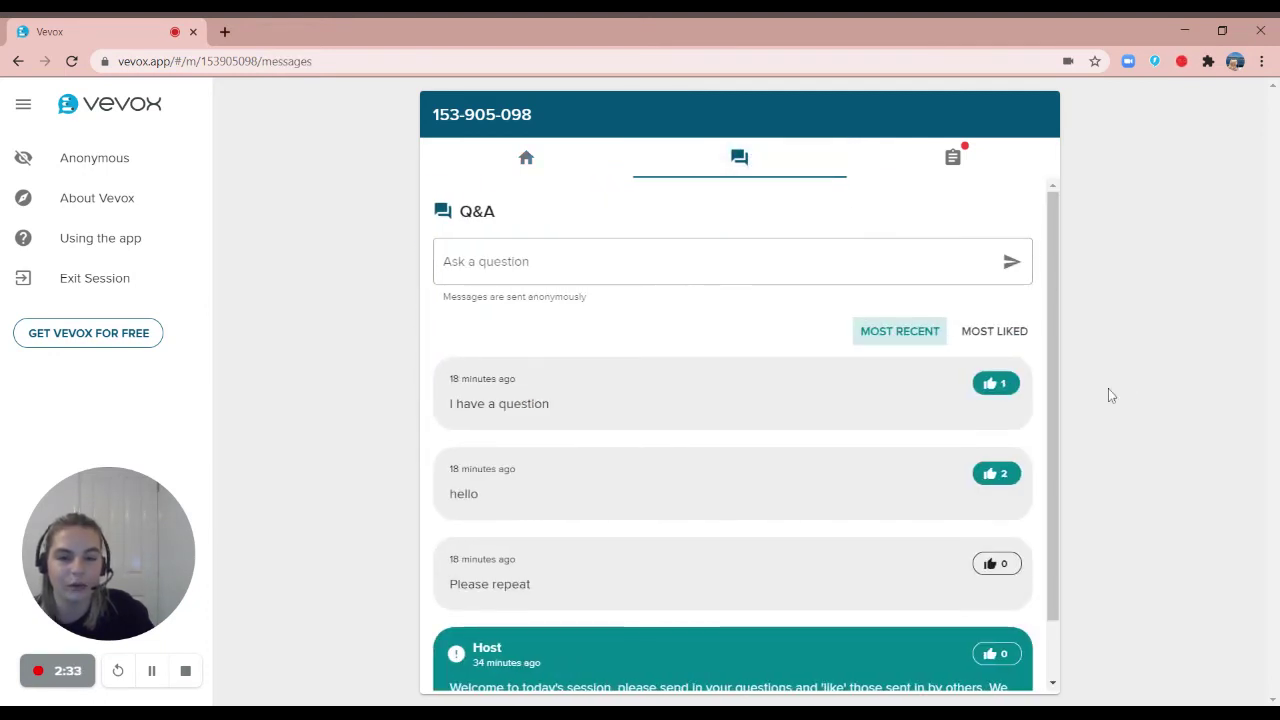
- Post the question 'Please repeat last question?' to the Q&A
scroll(690, 395, down, 1)
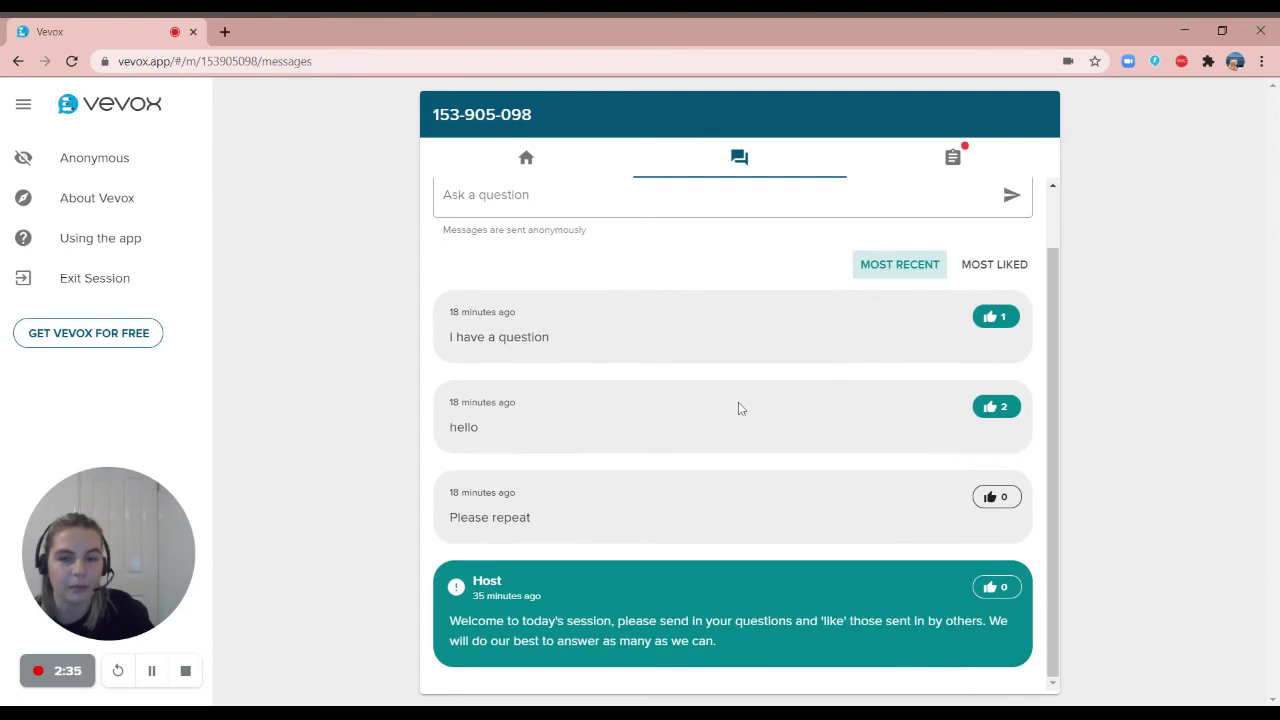
scroll(728, 435, up, 1)
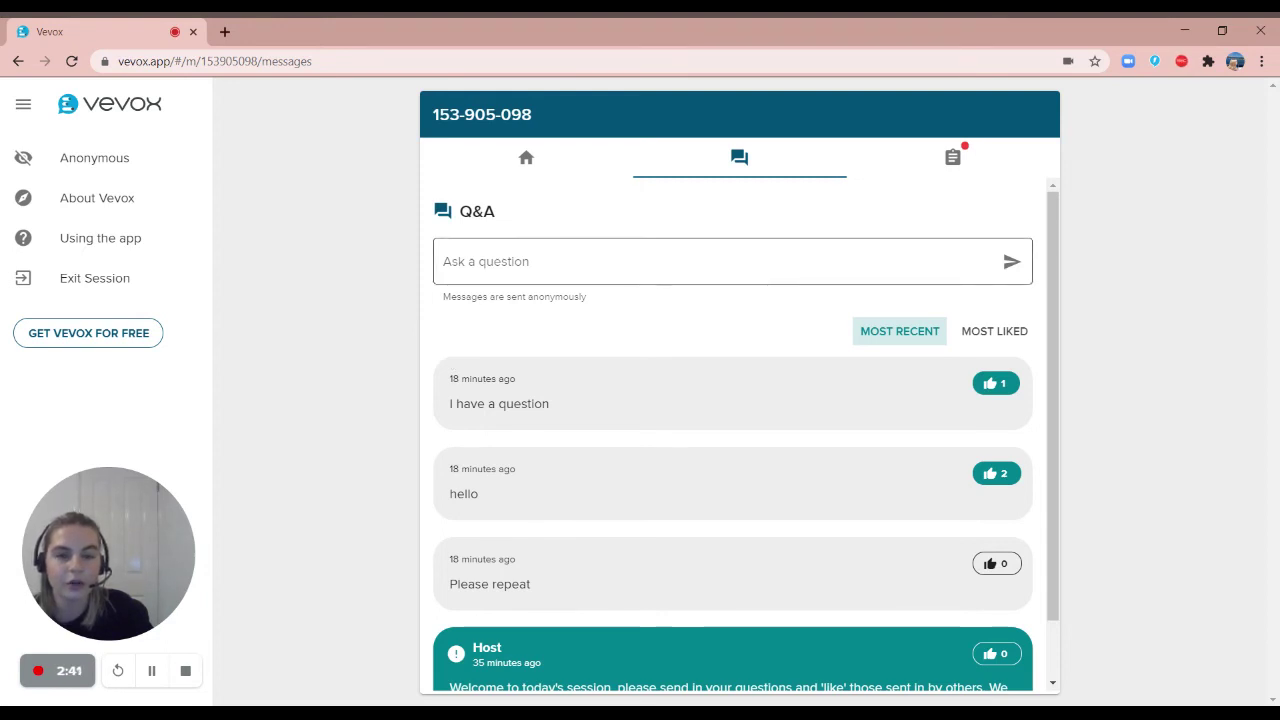
click(720, 261)
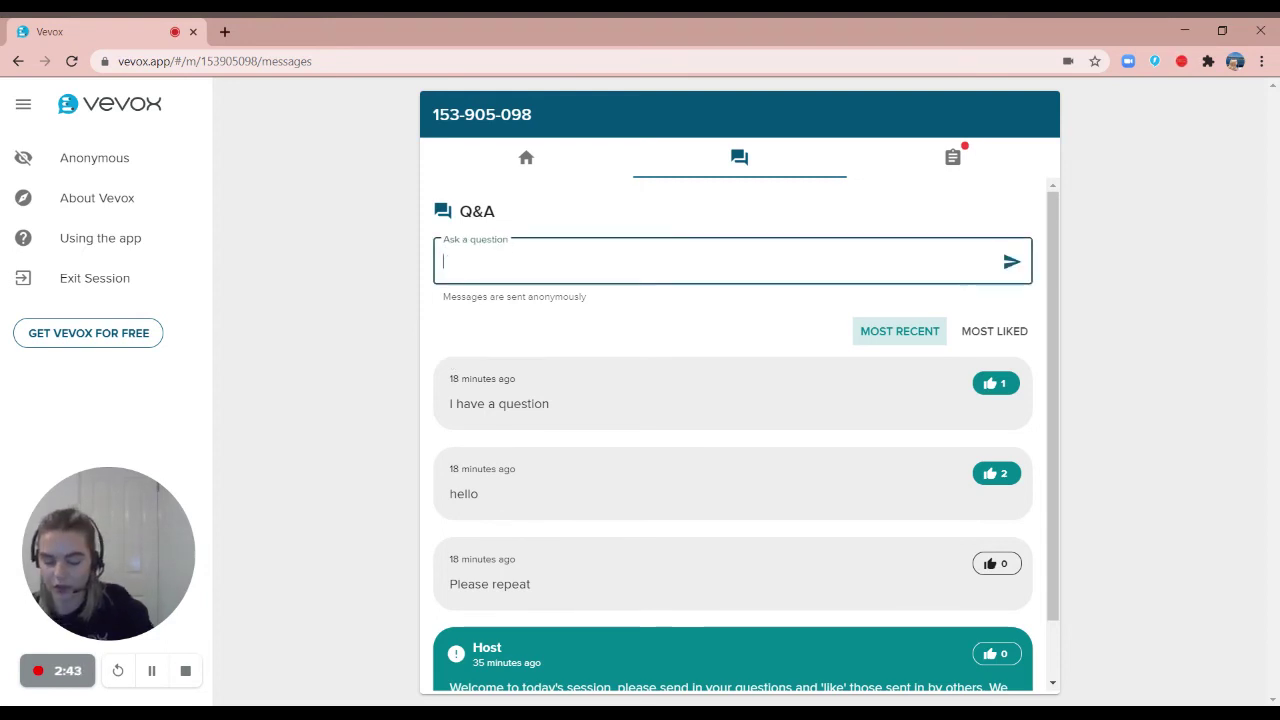
text(Please re)
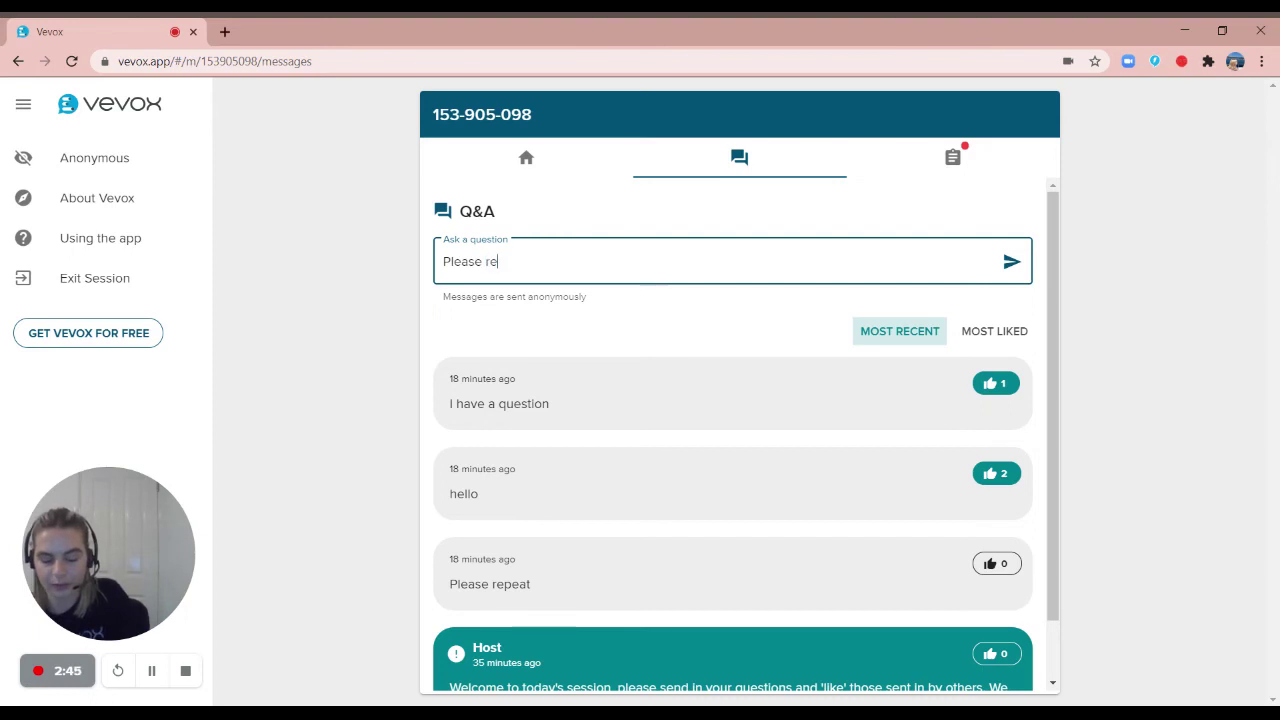
text(peat last q)
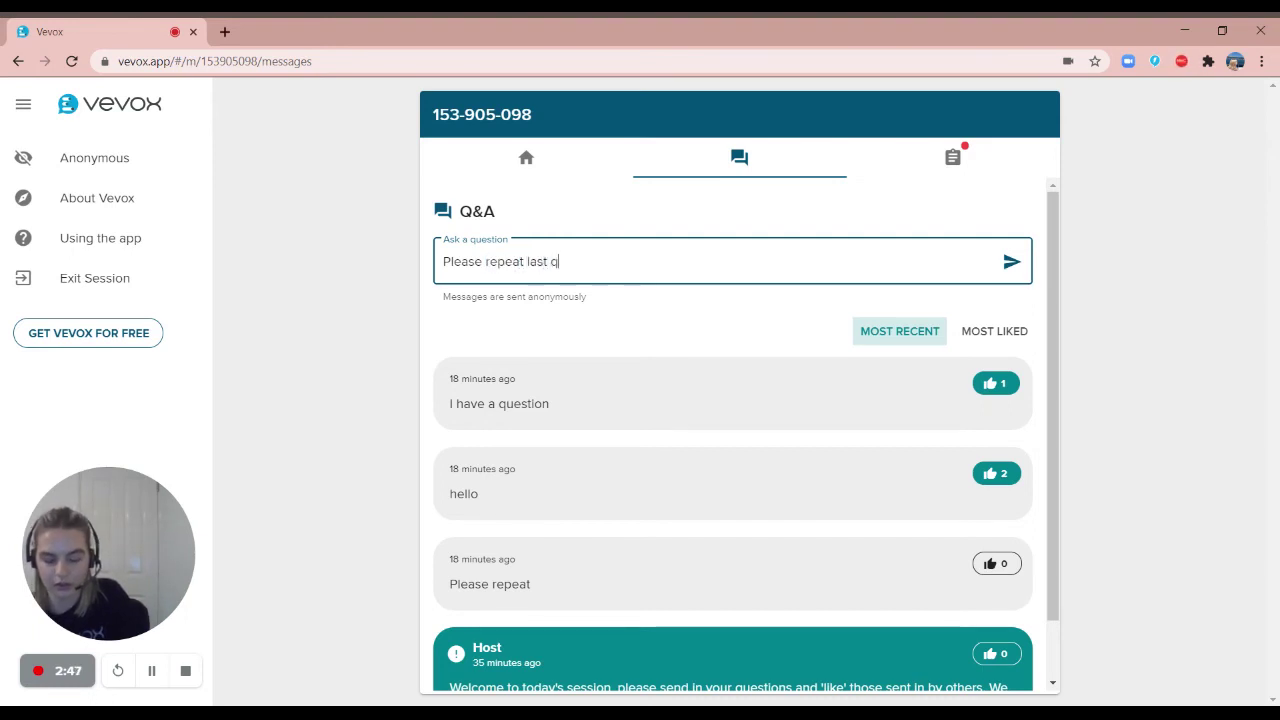
text(uestion?)
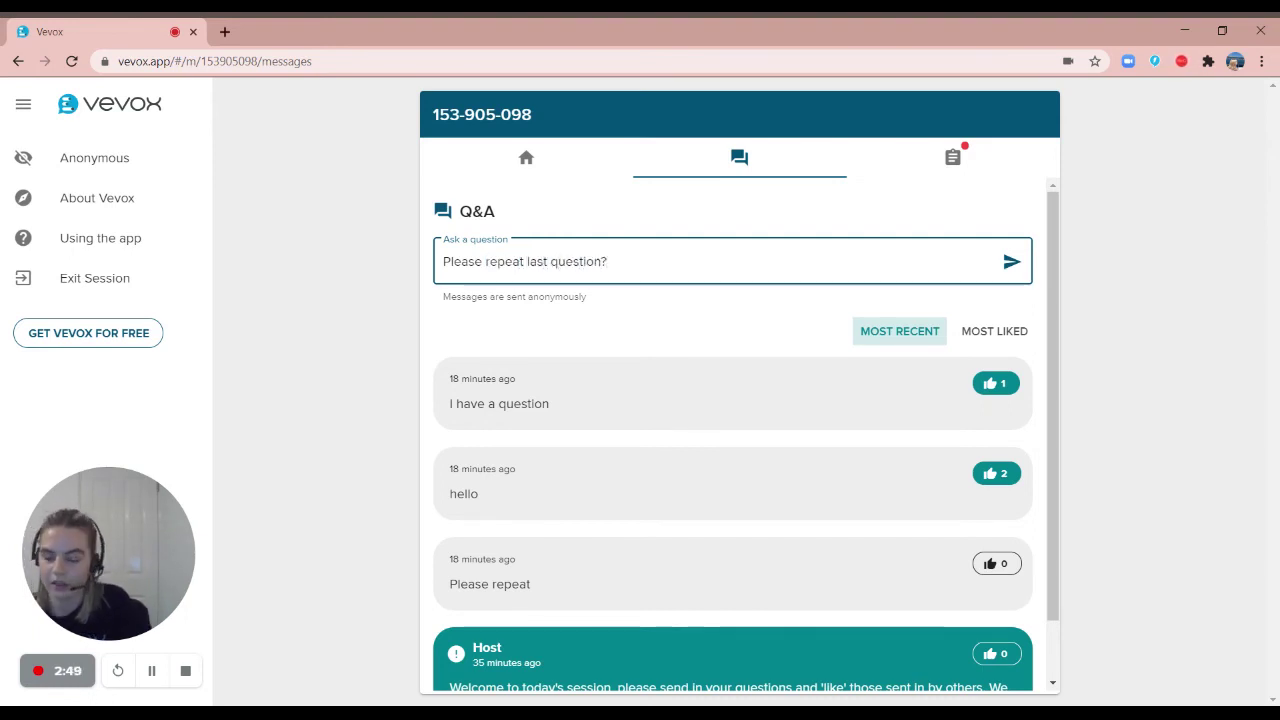
key(Return)
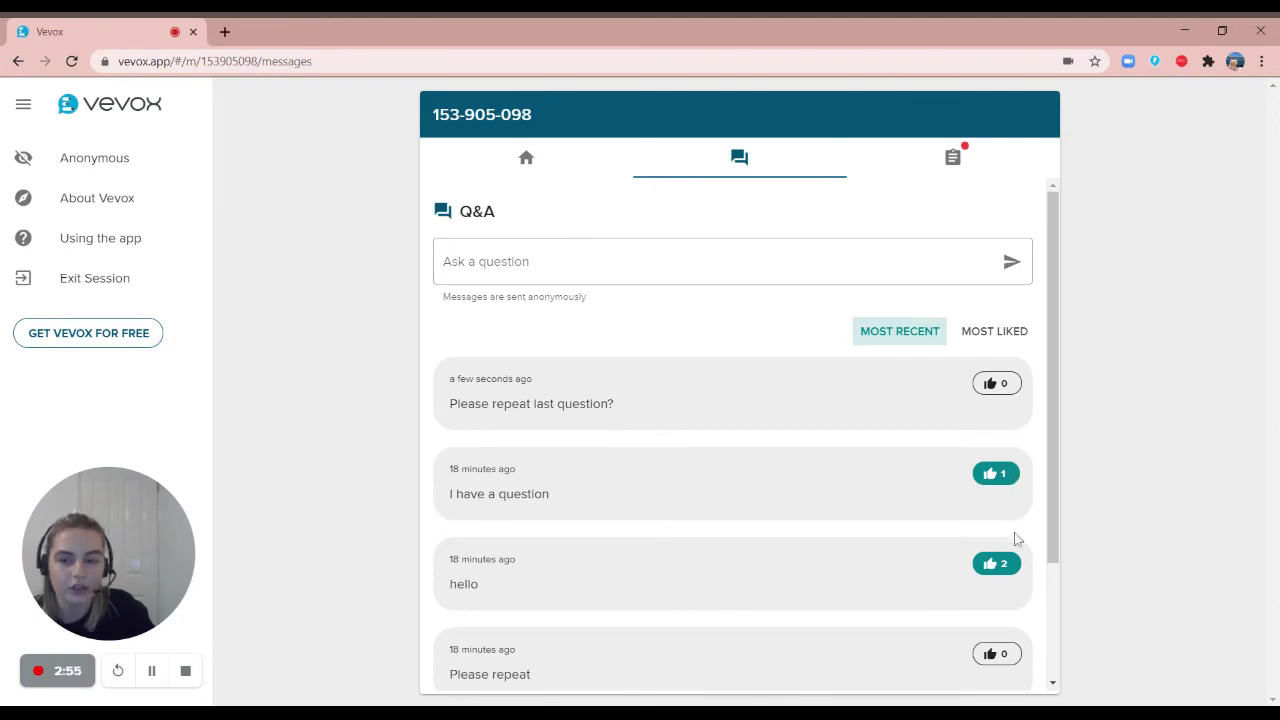
- Like the 'Please repeat last question?' question
scroll(1014, 534, down, 1)
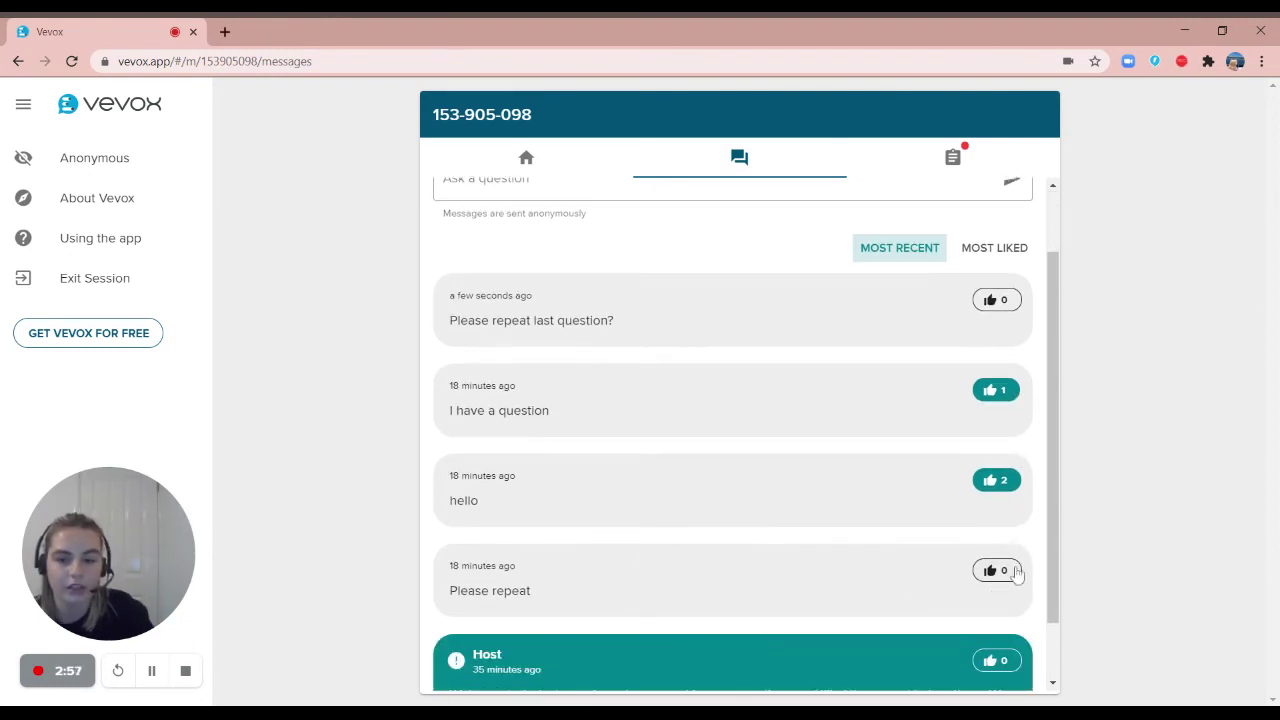
click(991, 577)
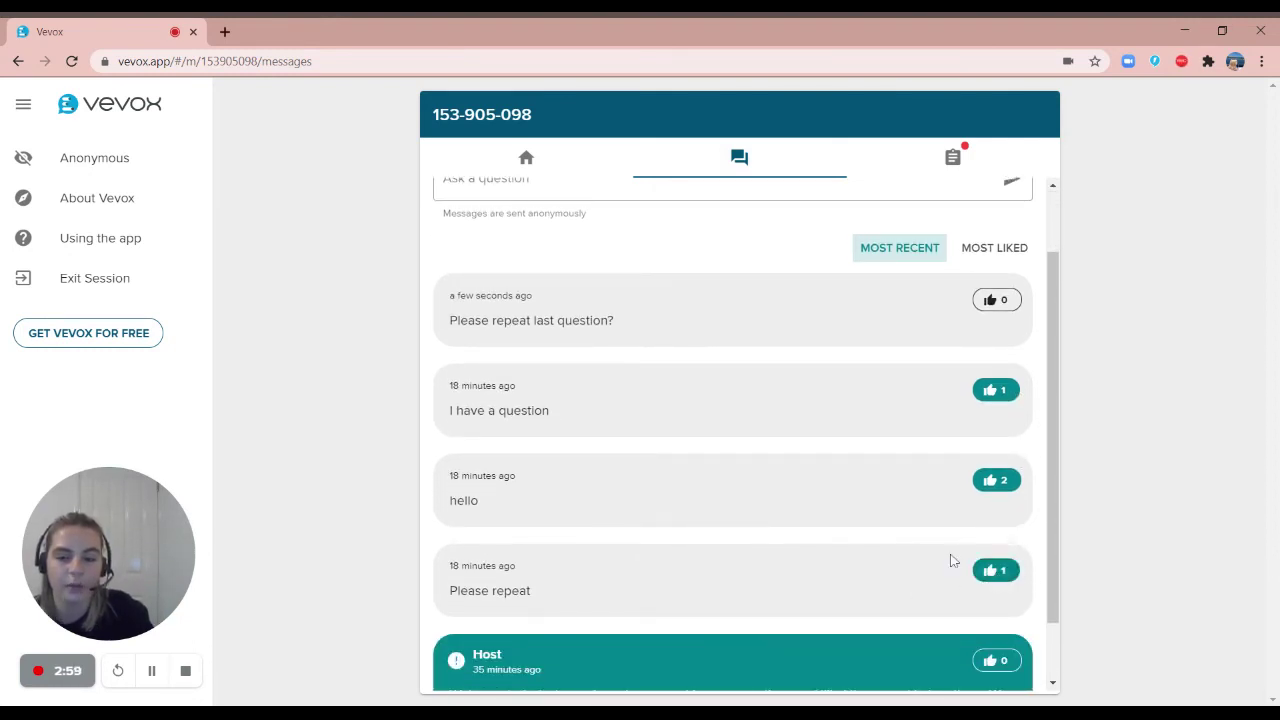
scroll(948, 576, up, 1)
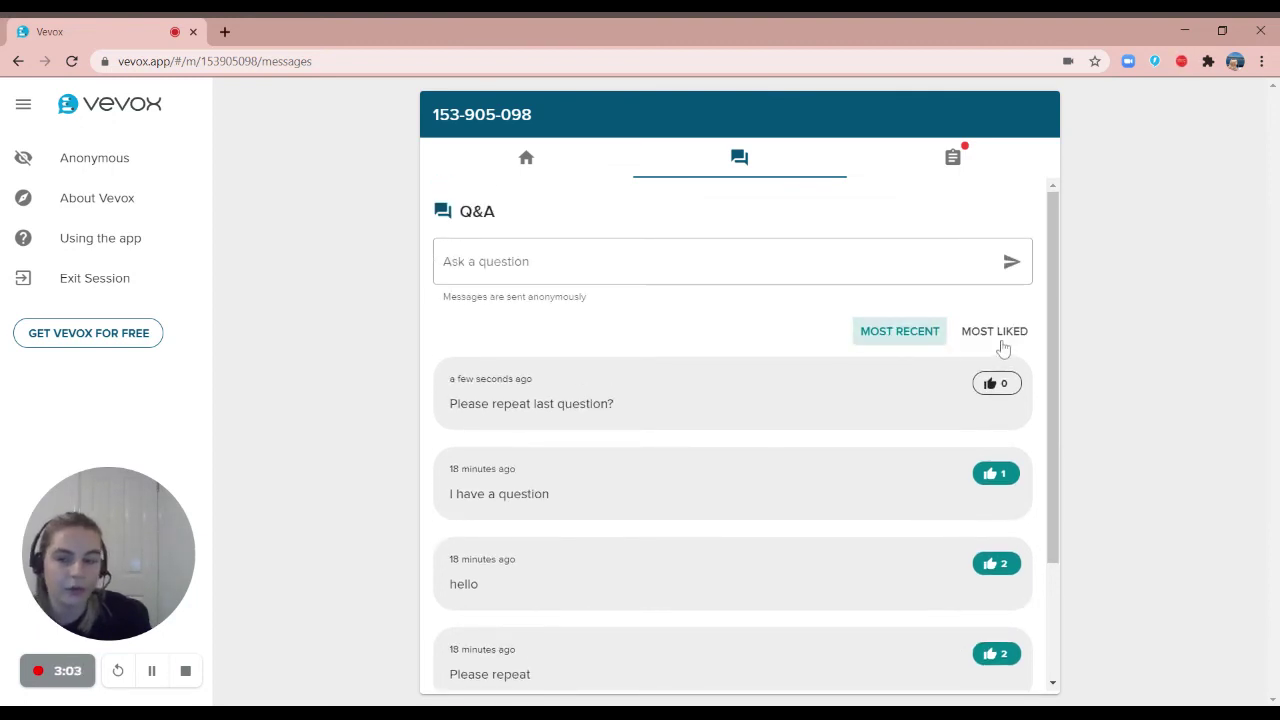
- Sort the questions by Most Liked, then back to Most Recent
click(1001, 344)
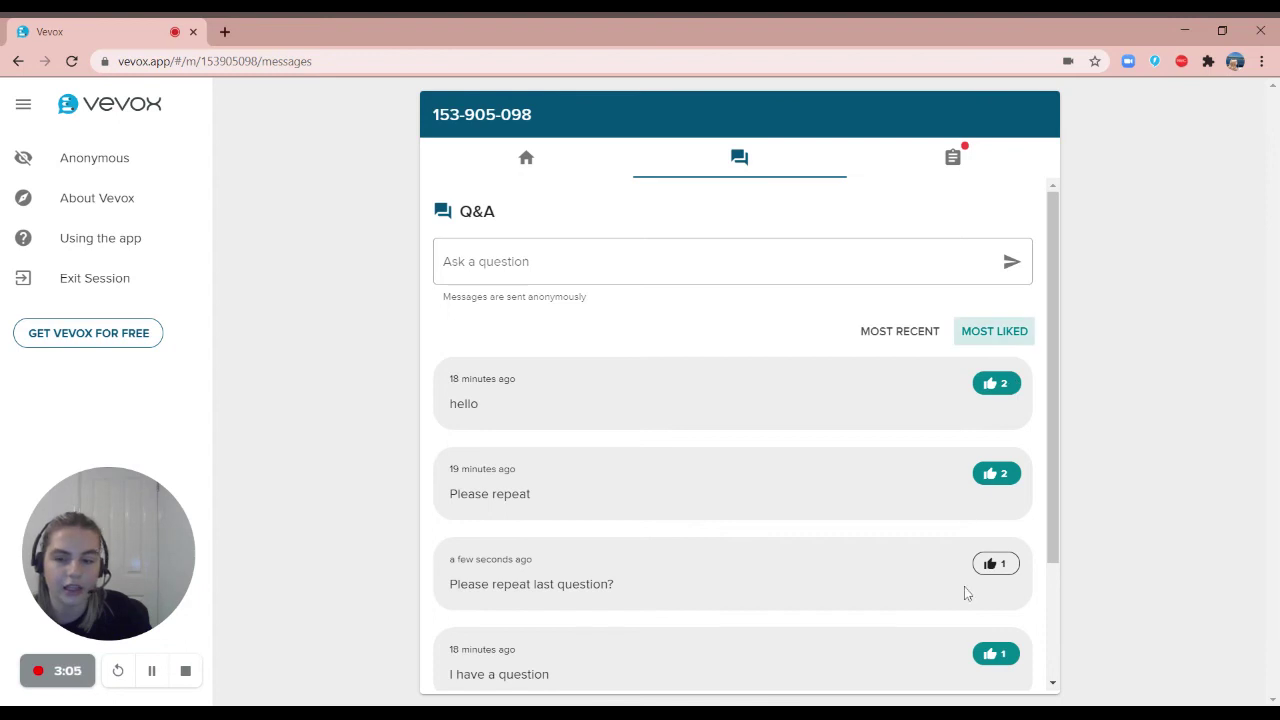
click(921, 334)
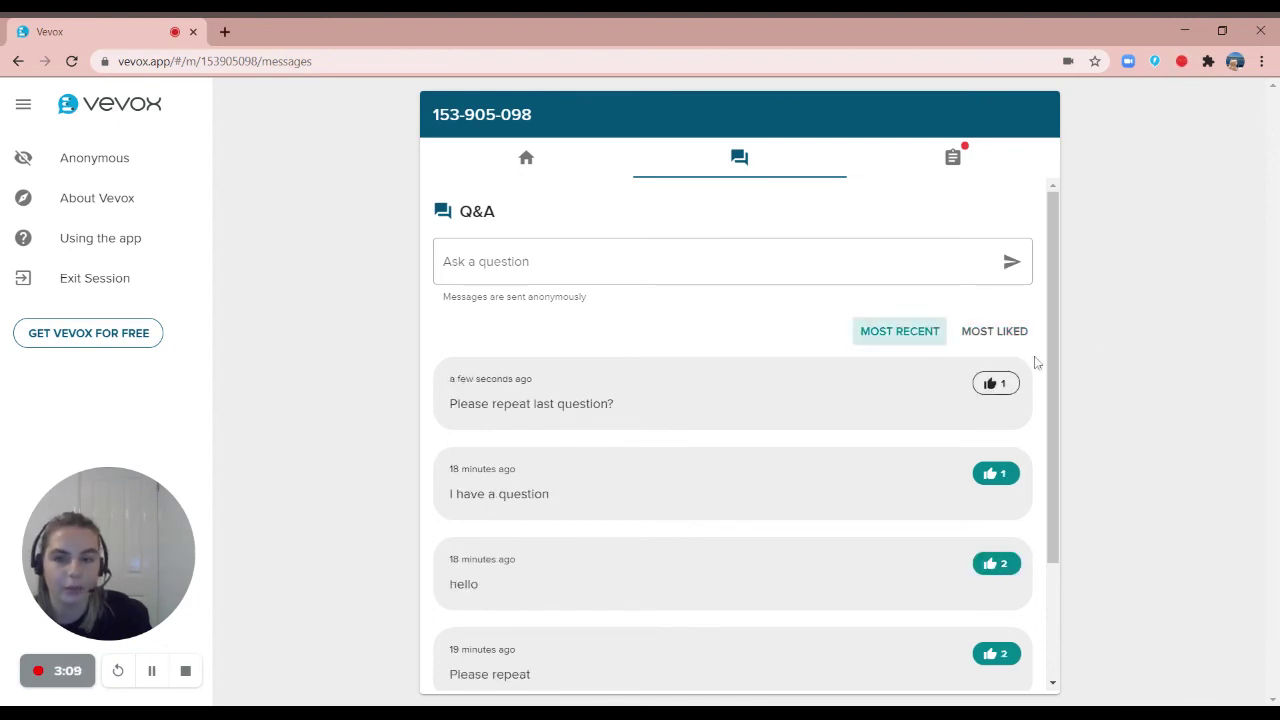
scroll(1050, 352, down, 2)
scroll(1050, 352, up, 2)
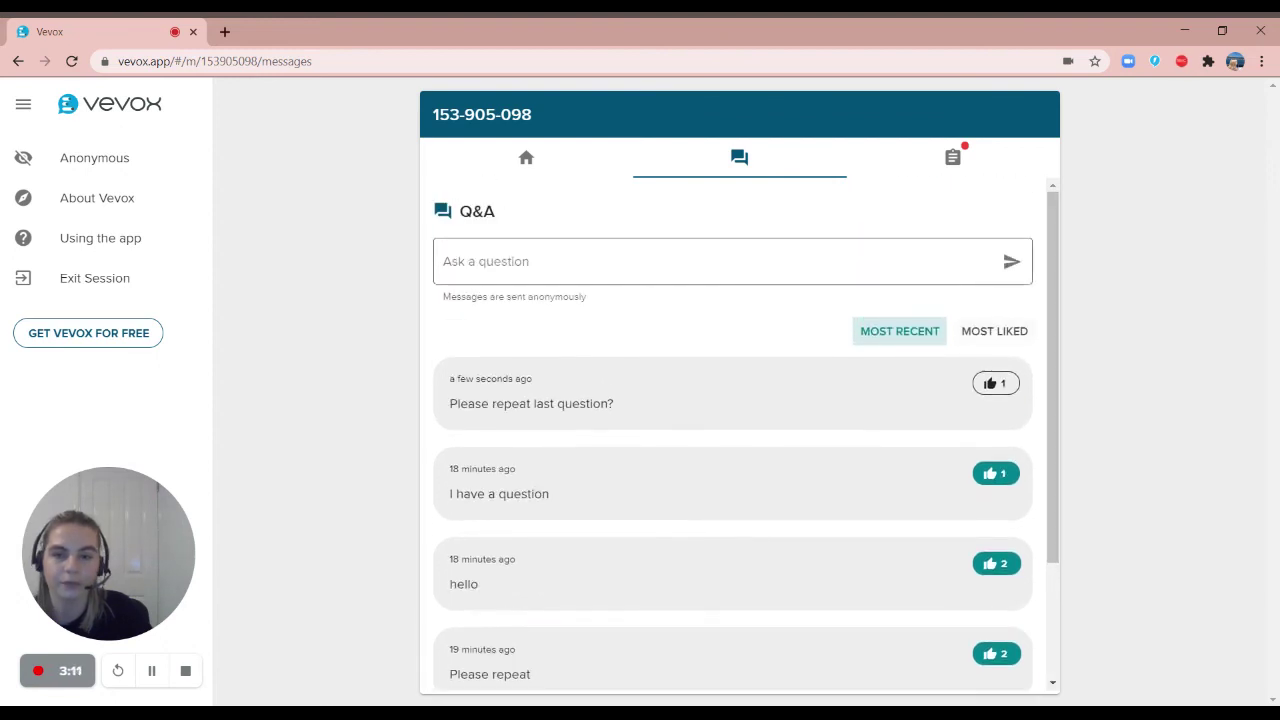
scroll(880, 250, down, 2)
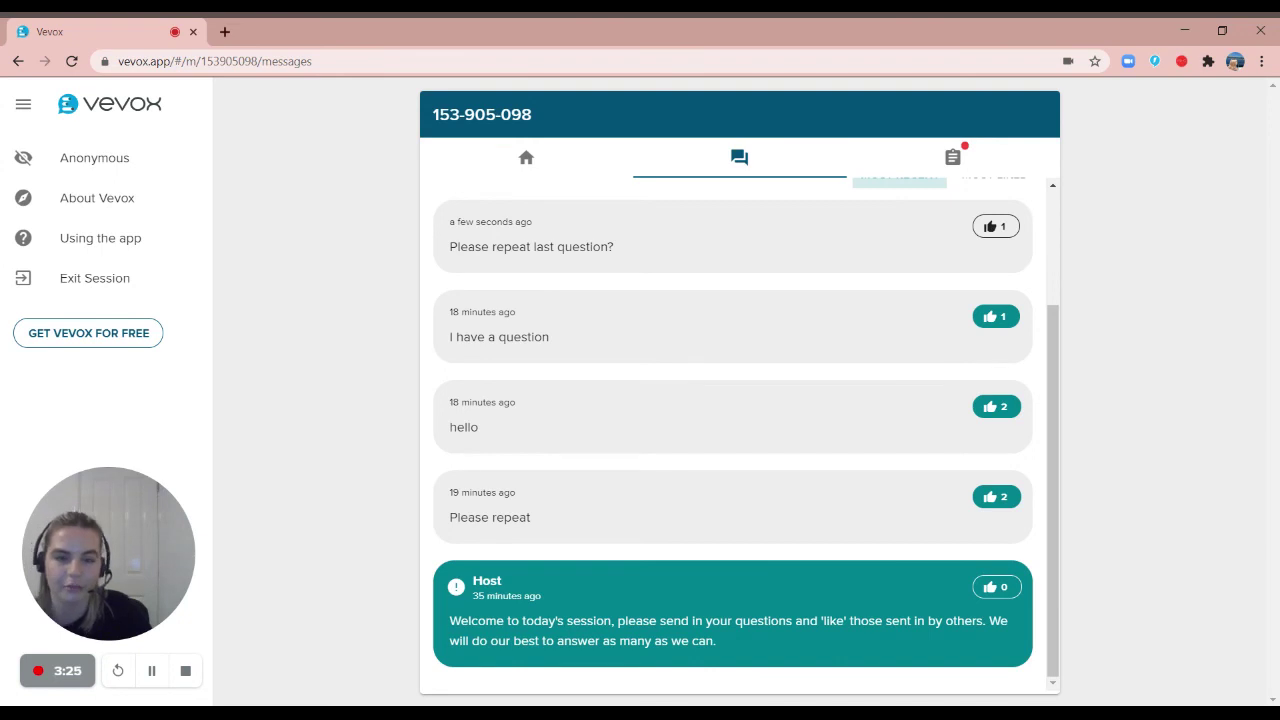
scroll(686, 368, up, 3)
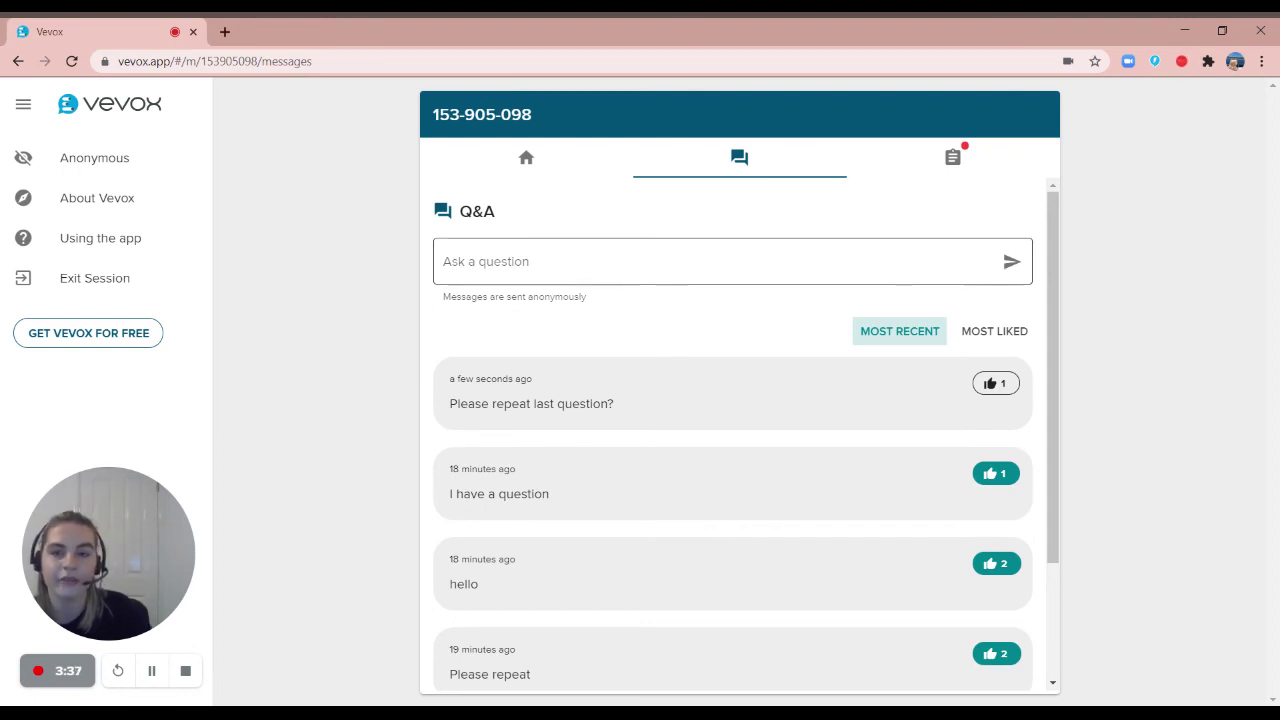
- Answer Strongly disagree to all five survey statements
click(949, 173)
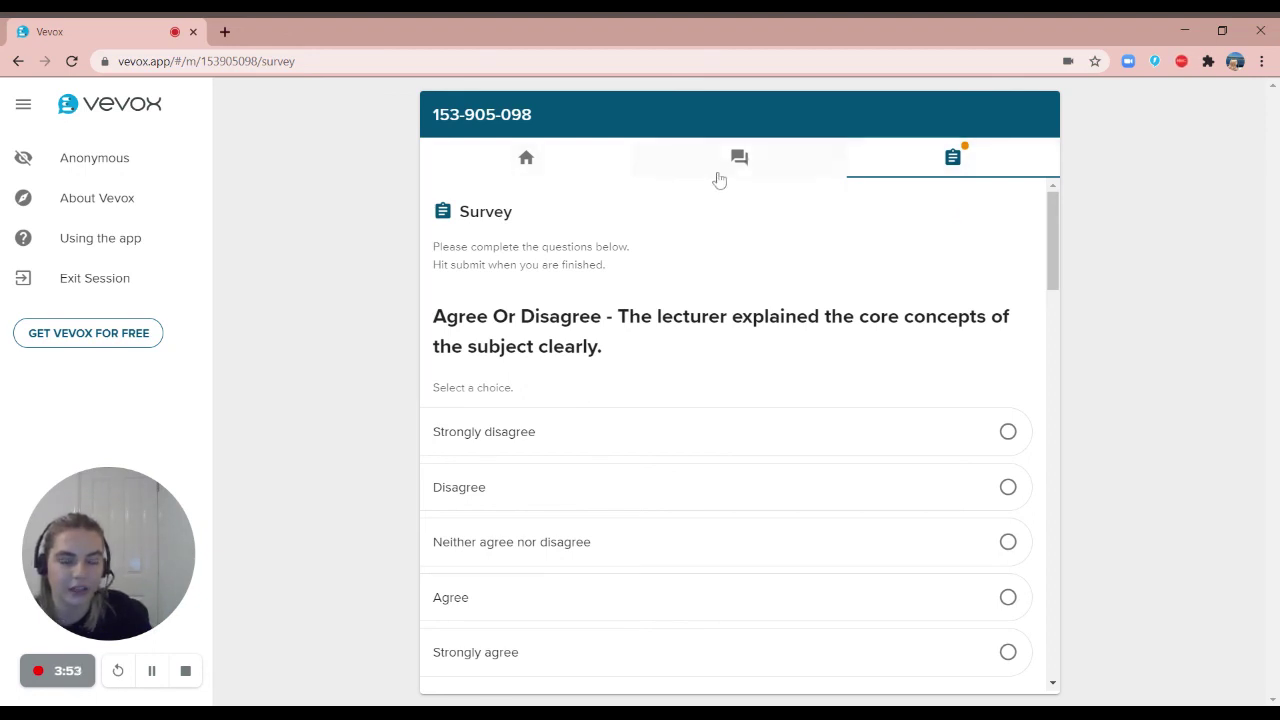
scroll(906, 240, down, 1)
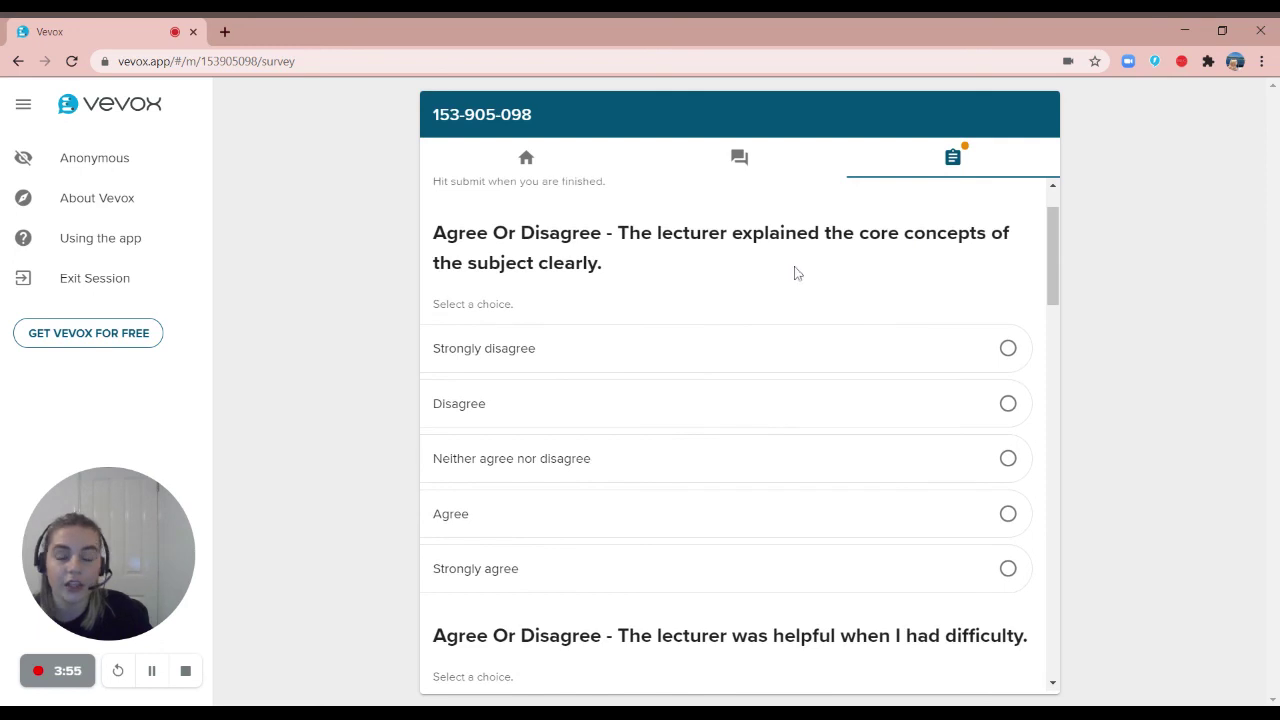
click(543, 357)
scroll(835, 349, down, 3)
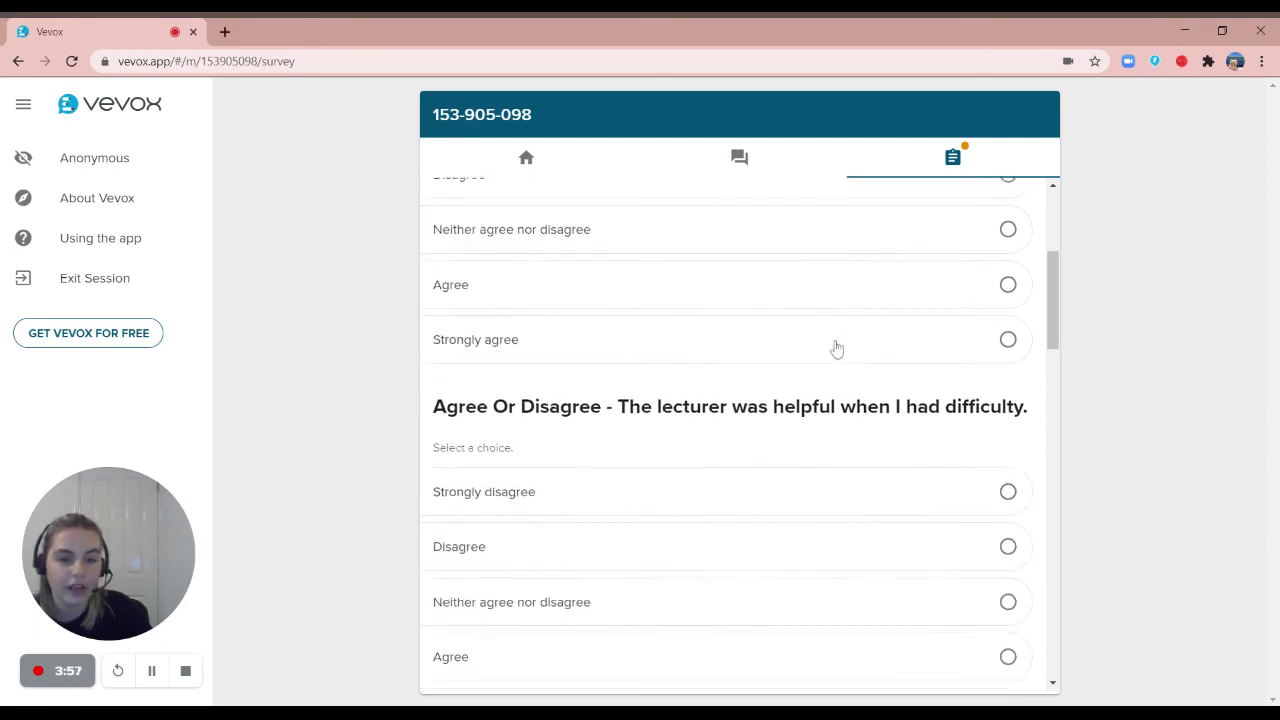
click(686, 458)
scroll(843, 296, down, 6)
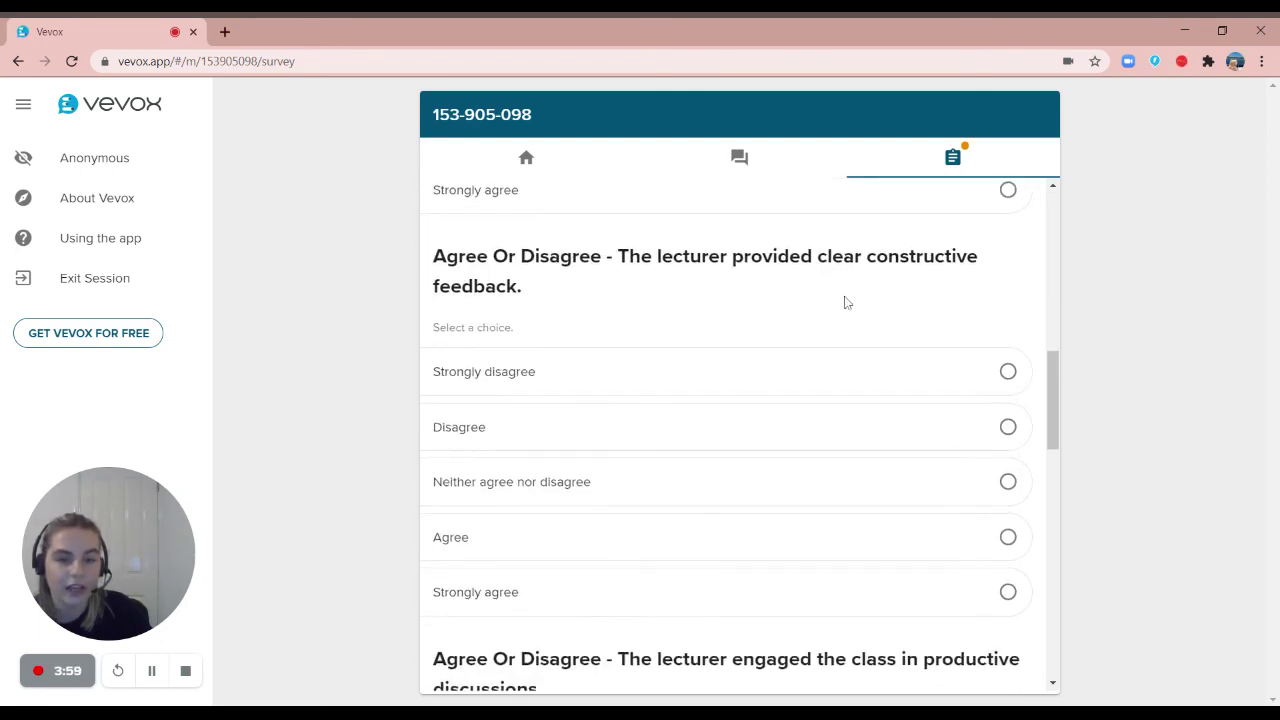
click(626, 378)
scroll(683, 394, down, 5)
click(631, 366)
scroll(762, 384, down, 2)
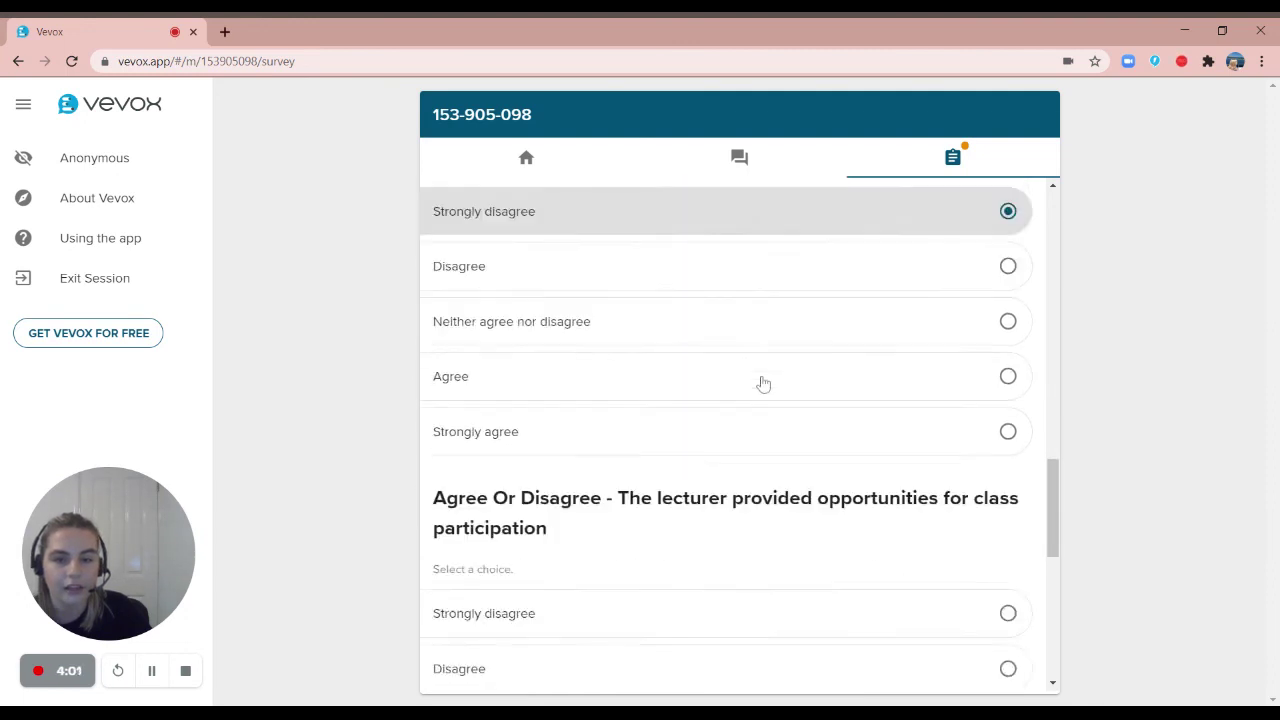
scroll(762, 384, down, 2)
click(594, 423)
- Rate the teaching Not at all satisfied and submit the survey
scroll(709, 343, down, 5)
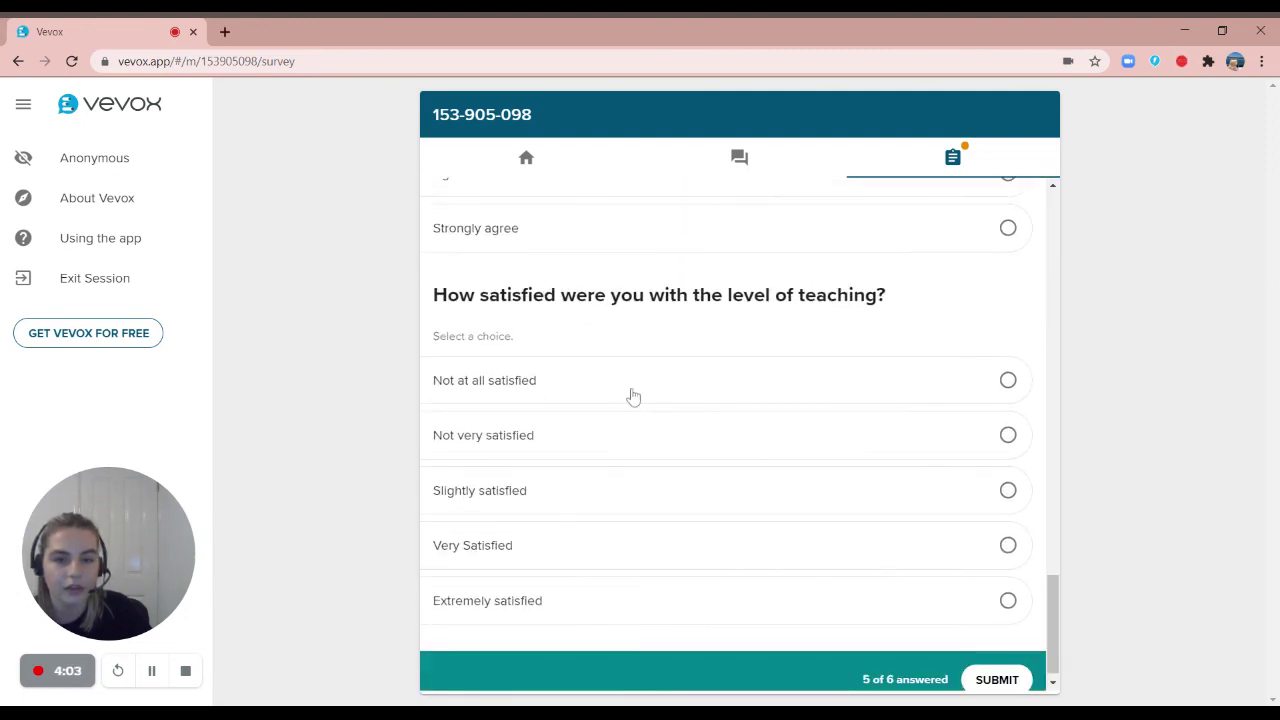
click(633, 397)
scroll(853, 343, down, 1)
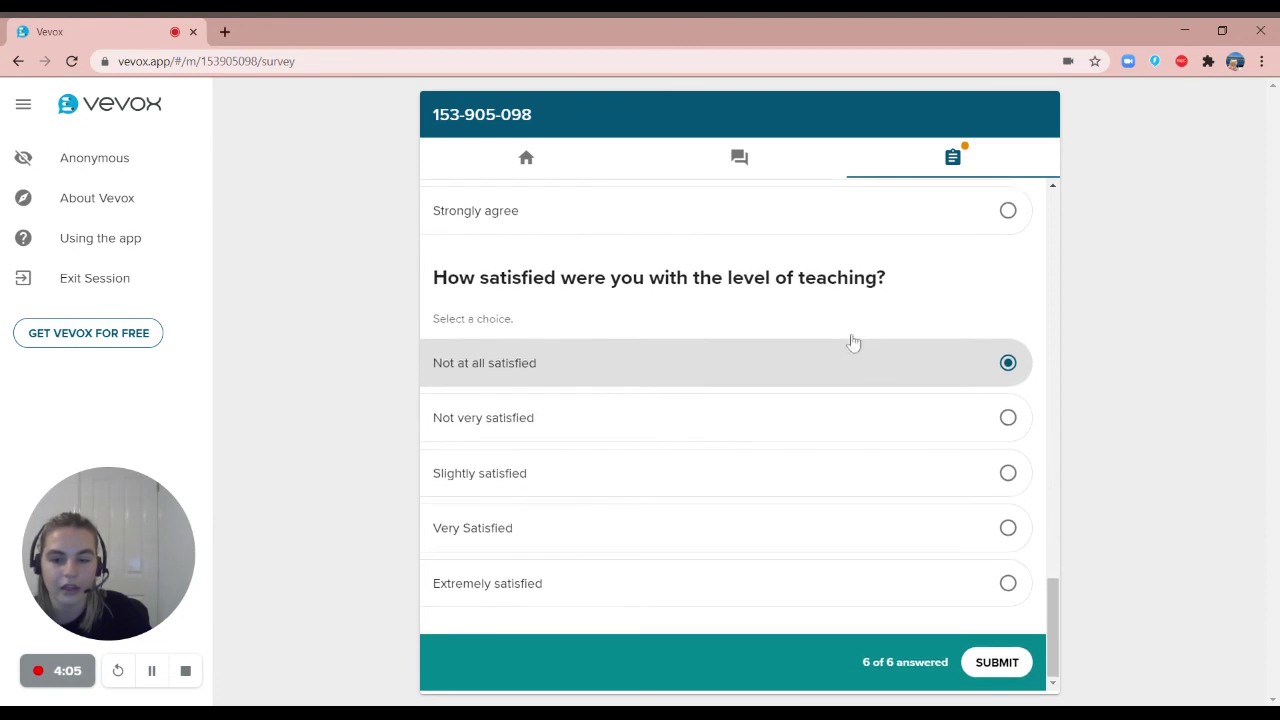
click(997, 665)
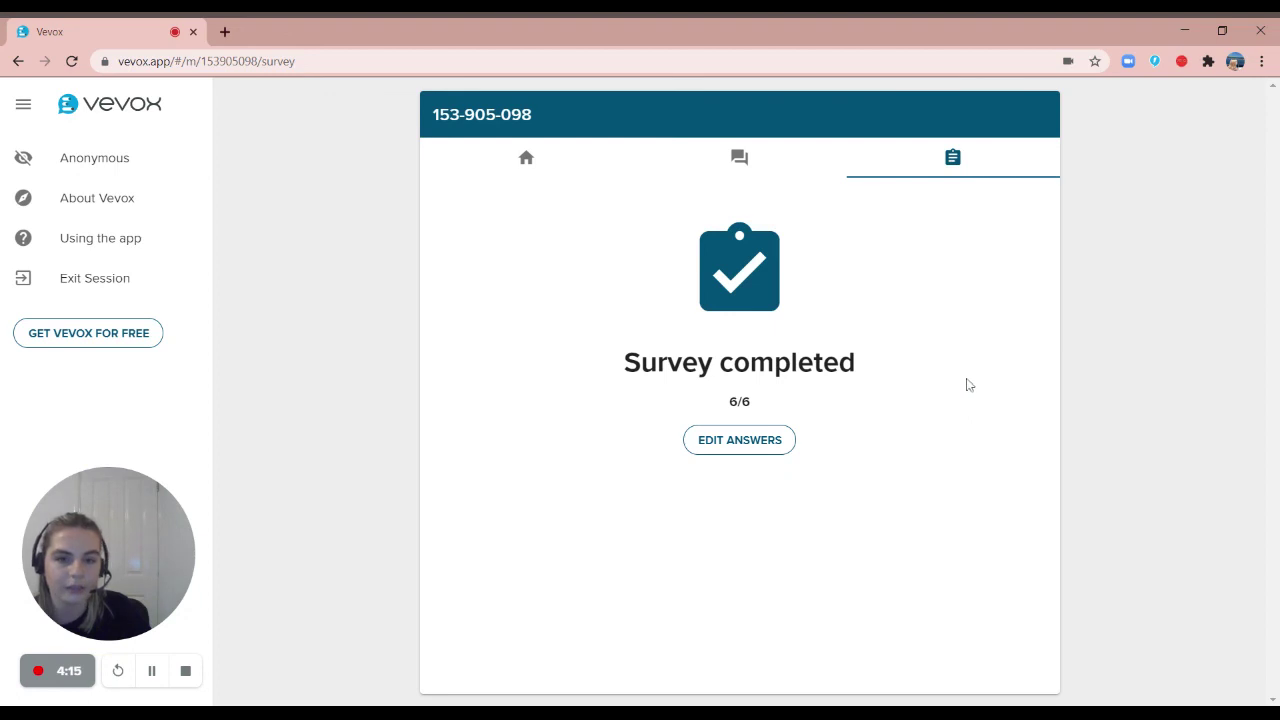
- Go back to the Session 1 home page
click(560, 172)
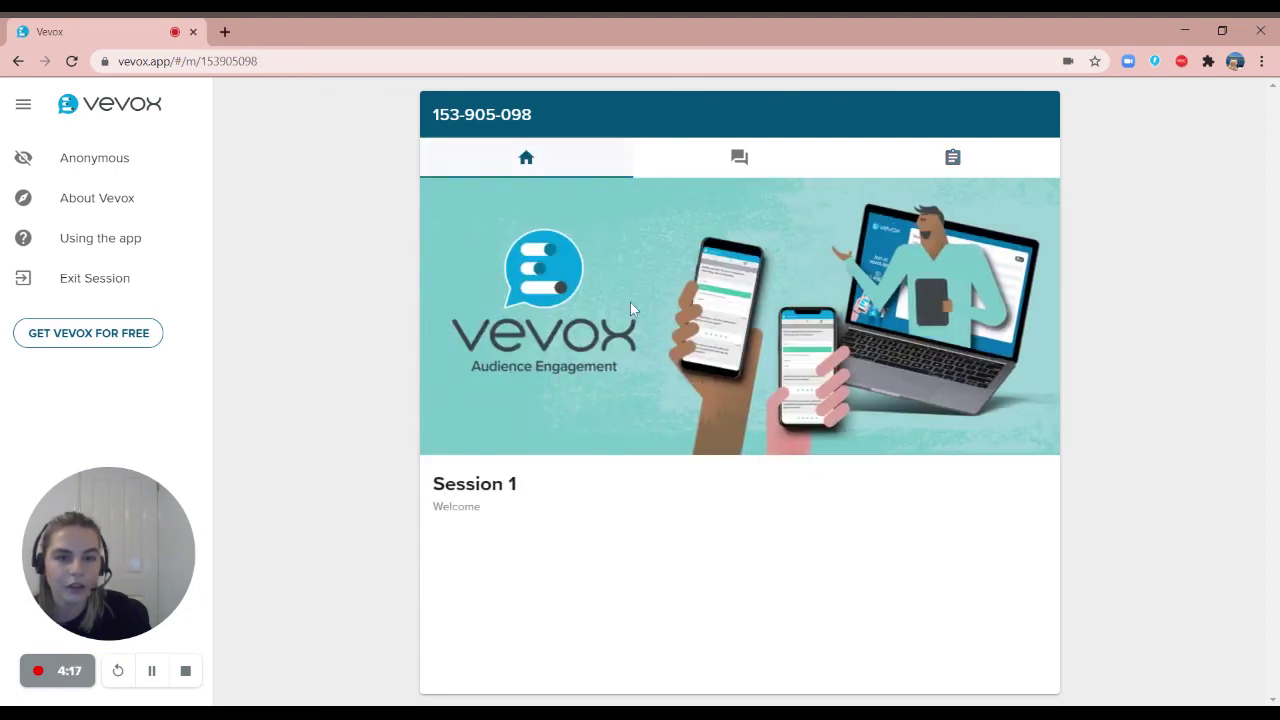